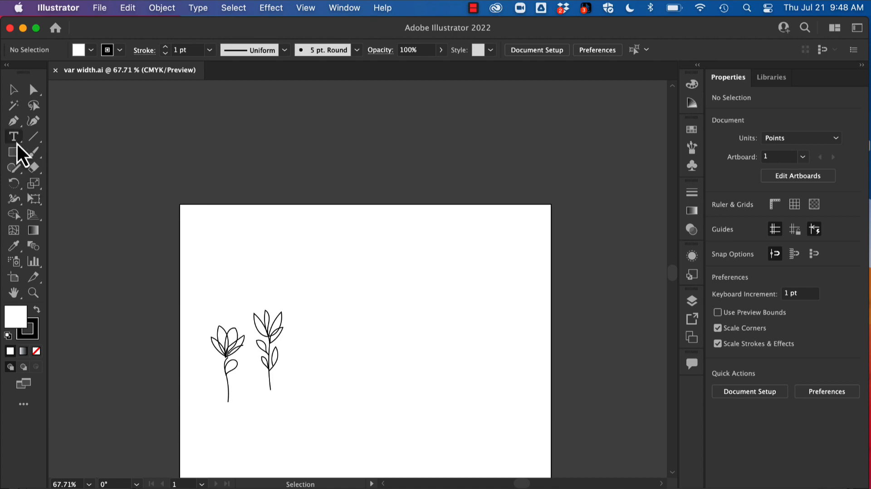
Draw an open, wavy four-point path across the artboard above the flowers with the Pen tool
{"action": "left_click", "coordinate": [14, 121]}
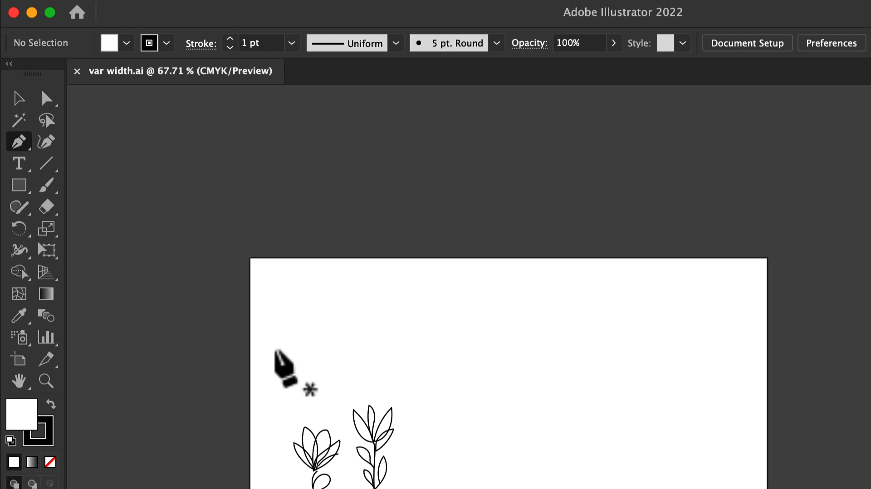
{"action": "left_click", "coordinate": [274, 347]}
{"action": "left_click_drag", "start_coordinate": [369, 332], "coordinate": [429, 349]}
{"action": "left_click_drag", "start_coordinate": [519, 347], "coordinate": [554, 341]}
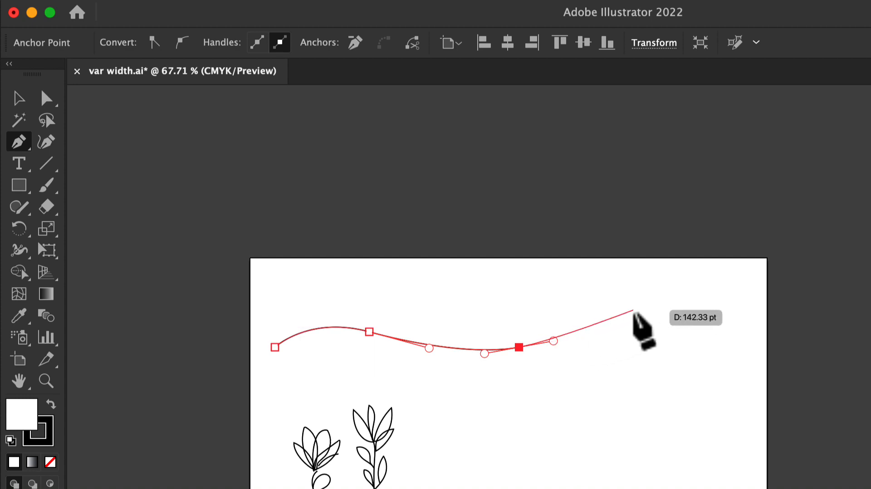
{"action": "left_click_drag", "start_coordinate": [636, 312], "coordinate": [673, 314]}
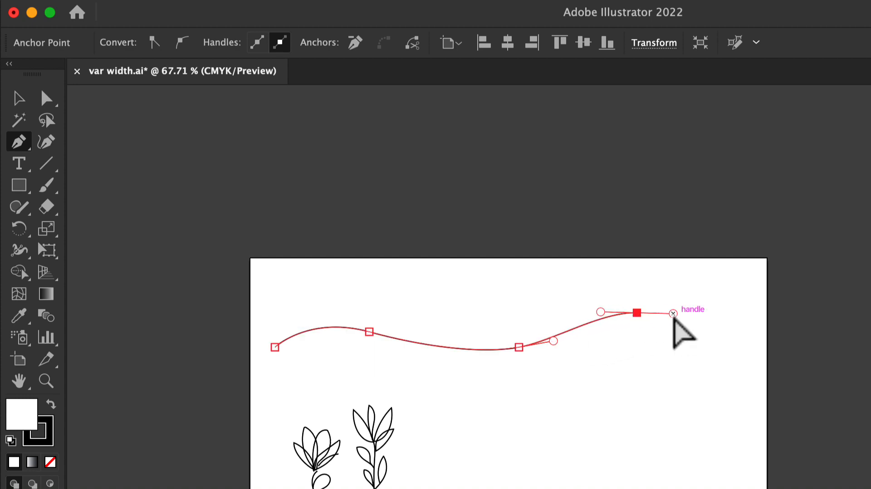
{"action": "left_click", "coordinate": [658, 423], "text": "super"}
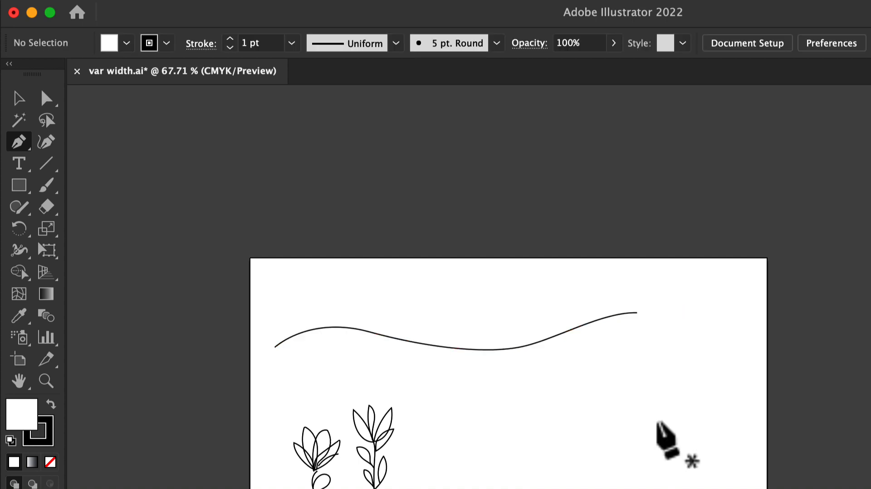
Widen the start point of the wavy path with the Width tool to about 33 pt
{"action": "scroll", "coordinate": [509, 349], "scroll_direction": "up", "scroll_amount": 3}
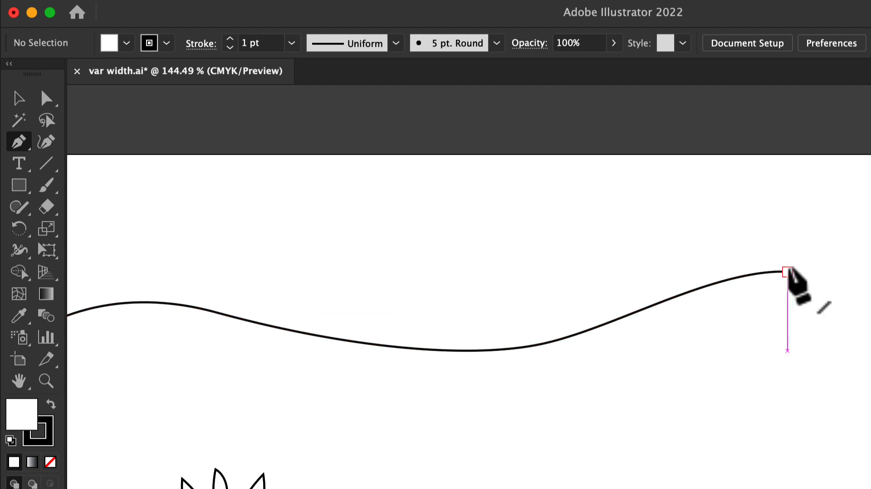
{"action": "scroll", "coordinate": [593, 389], "scroll_direction": "left", "scroll_amount": 6}
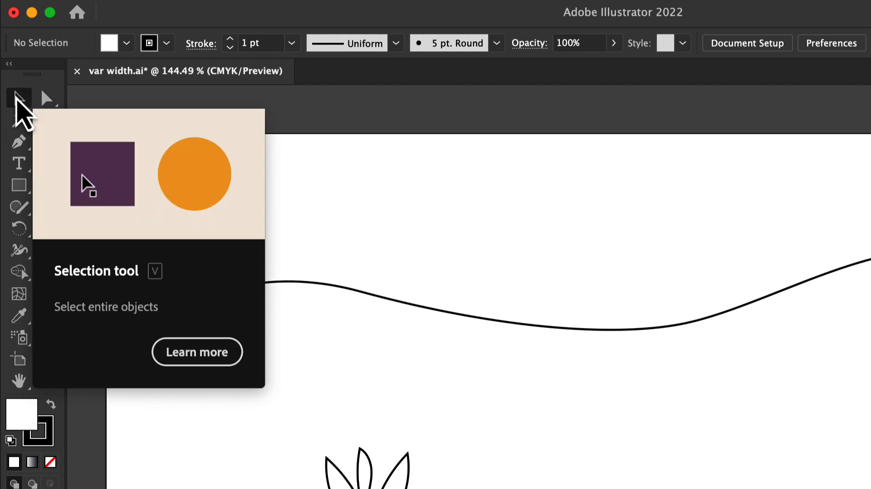
{"action": "left_click", "coordinate": [17, 99]}
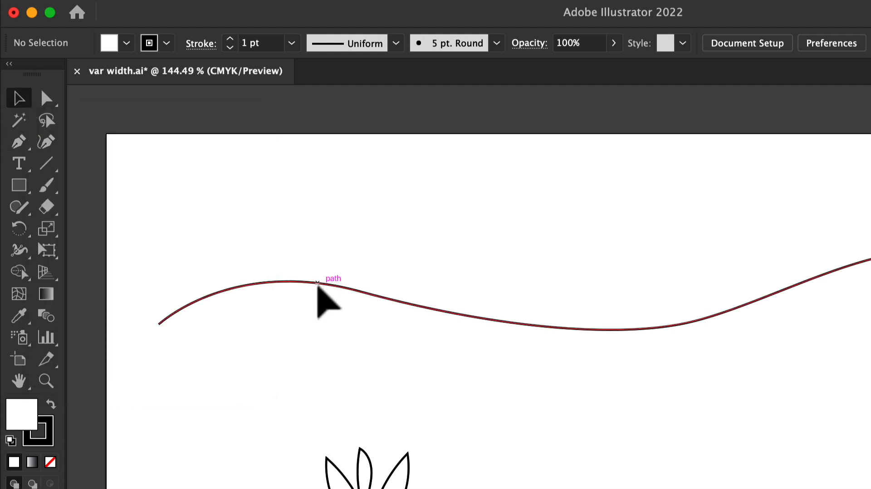
{"action": "left_click", "coordinate": [317, 284]}
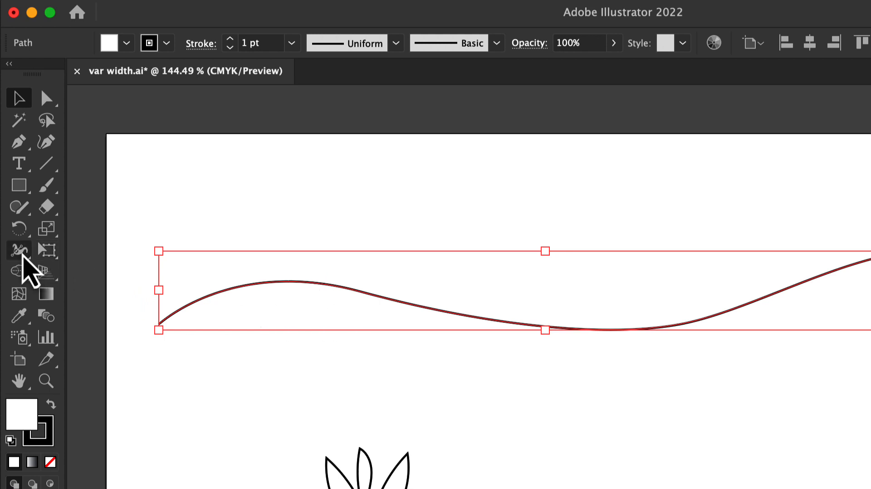
{"action": "left_click", "coordinate": [21, 253]}
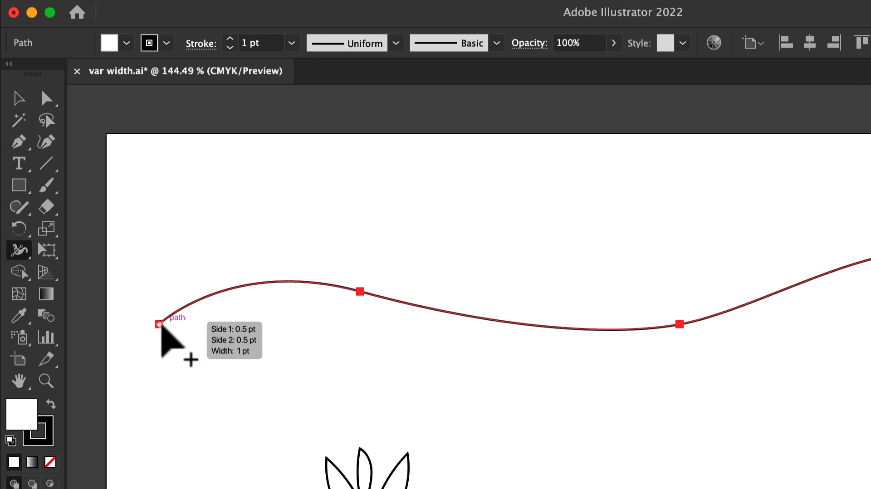
{"action": "left_click_drag", "start_coordinate": [159, 323], "coordinate": [180, 346]}
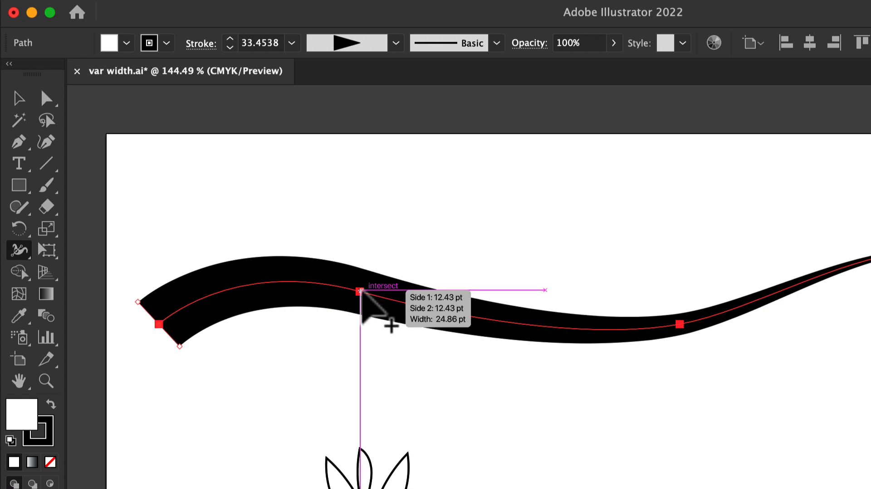
Pinch the stroke to almost nothing at the path's second anchor and widen it at the third anchor
{"action": "left_click_drag", "start_coordinate": [363, 293], "coordinate": [362, 295]}
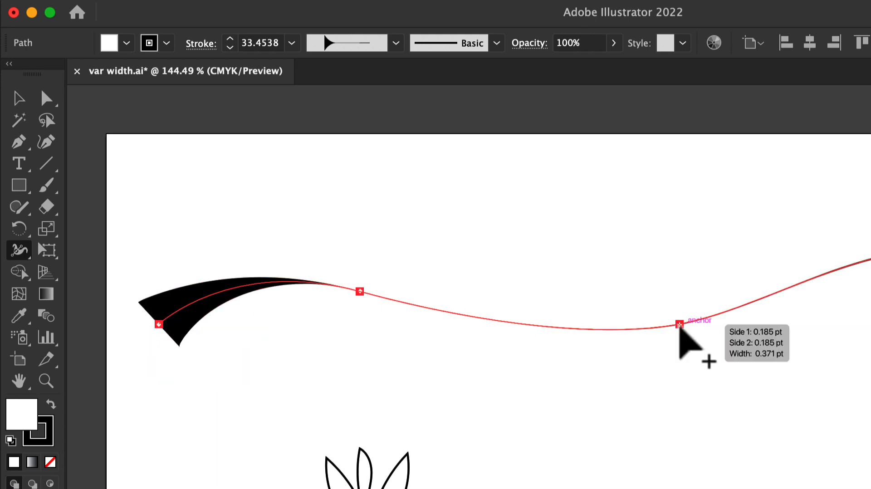
{"action": "left_click_drag", "start_coordinate": [678, 324], "coordinate": [683, 319]}
{"action": "scroll", "coordinate": [730, 350], "scroll_direction": "right", "scroll_amount": 8}
{"action": "scroll", "coordinate": [729, 350], "scroll_direction": "up", "scroll_amount": 2}
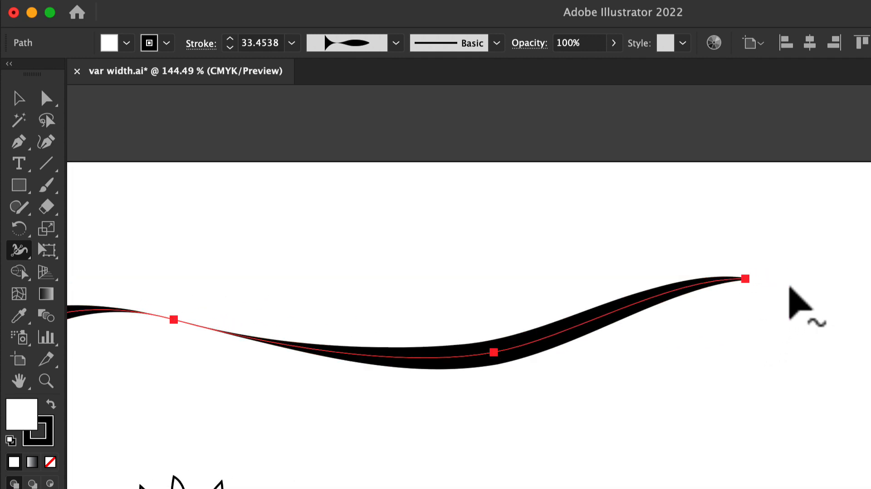
Refine the stroke with the Width tool, making it fuller near its start and slightly wider at the second anchor
{"action": "scroll", "coordinate": [535, 374], "scroll_direction": "left", "scroll_amount": 5}
{"action": "scroll", "coordinate": [536, 374], "scroll_direction": "down", "scroll_amount": 2}
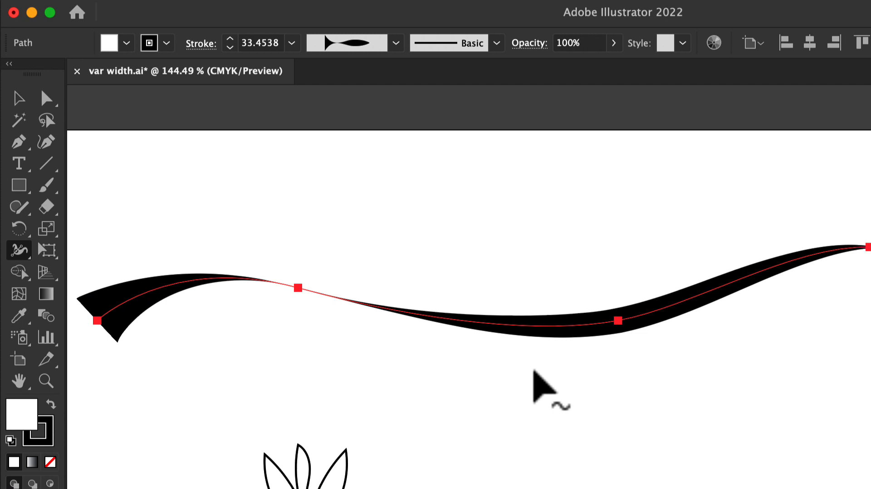
{"action": "scroll", "coordinate": [535, 373], "scroll_direction": "down", "scroll_amount": 1}
{"action": "scroll", "coordinate": [535, 374], "scroll_direction": "right", "scroll_amount": 1}
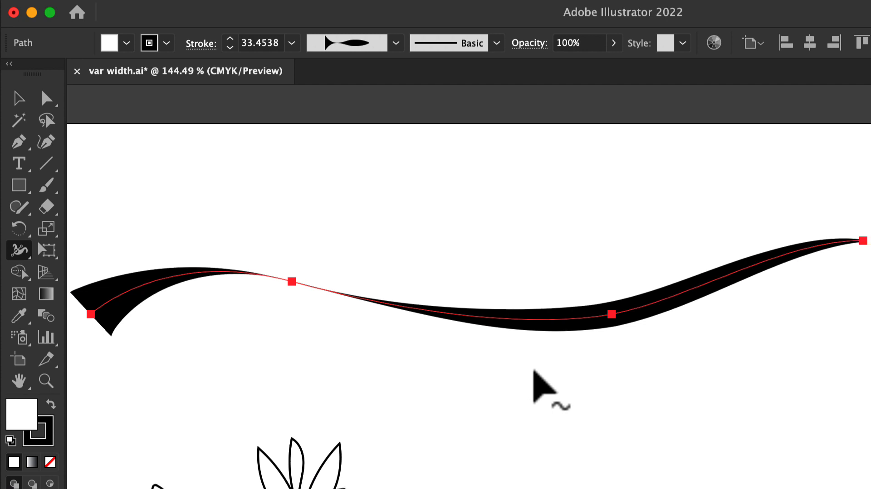
{"action": "left_click_drag", "start_coordinate": [94, 312], "coordinate": [98, 315]}
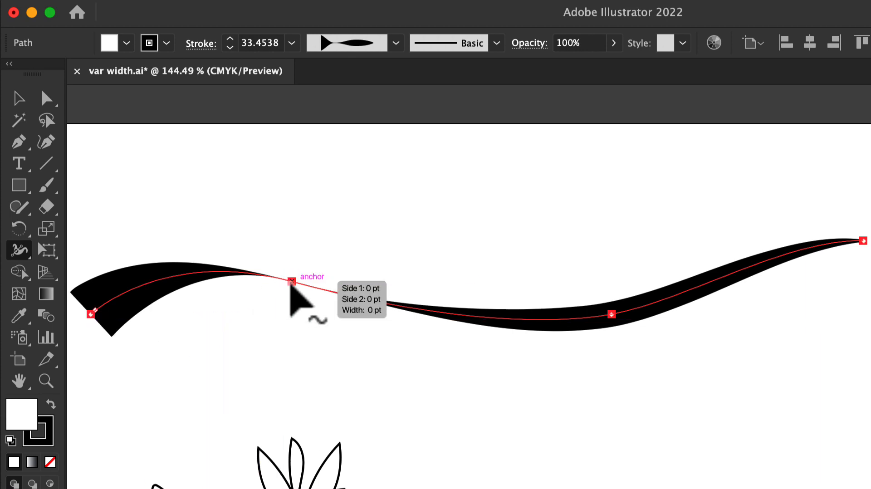
{"action": "mouse_move", "coordinate": [292, 283]}
{"action": "left_mouse_down"}
{"action": "mouse_move", "coordinate": [295, 292]}
{"action": "mouse_move", "coordinate": [290, 279]}
{"action": "left_mouse_up"}
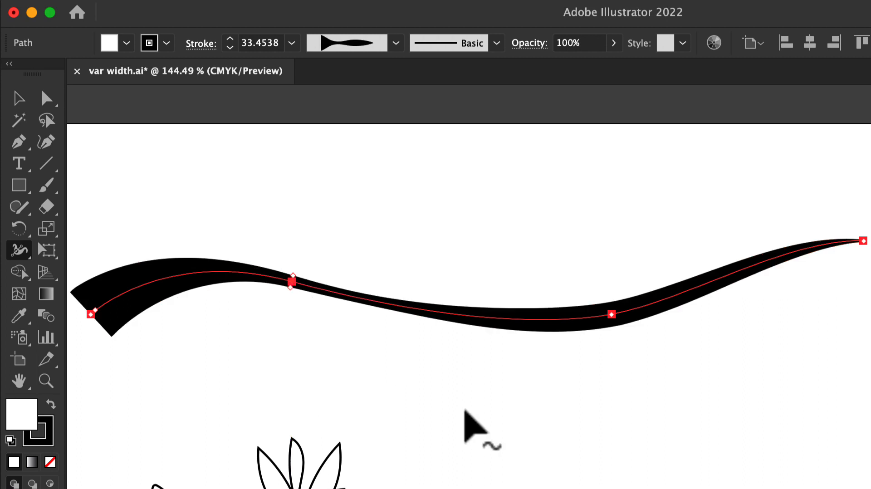
Save the selected path's variable width as a new width profile named wave
{"action": "left_click", "coordinate": [18, 99]}
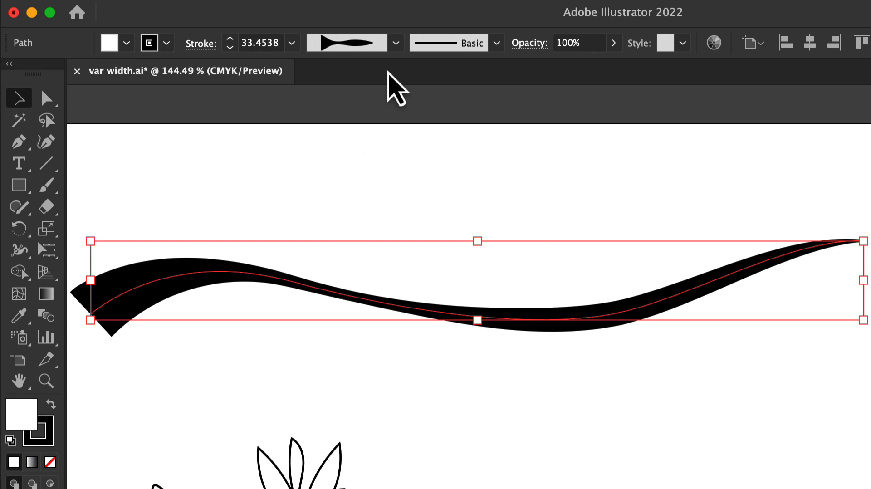
{"action": "left_click", "coordinate": [396, 43]}
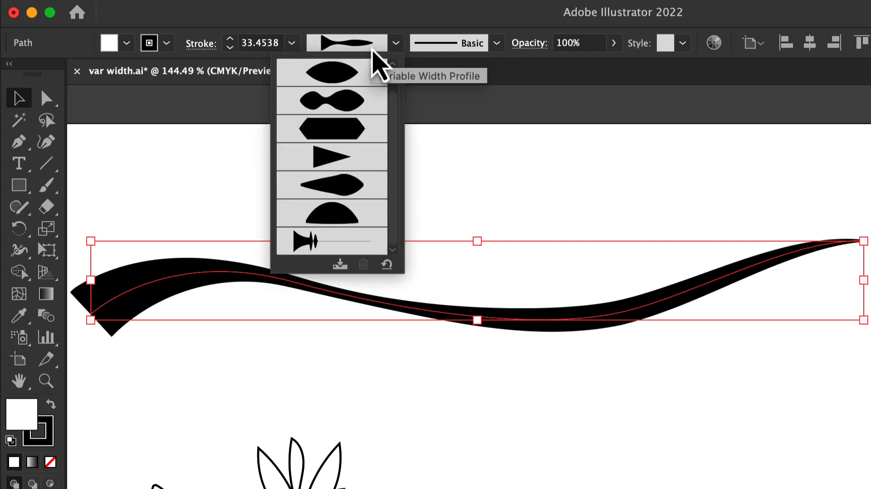
{"action": "left_click", "coordinate": [340, 266]}
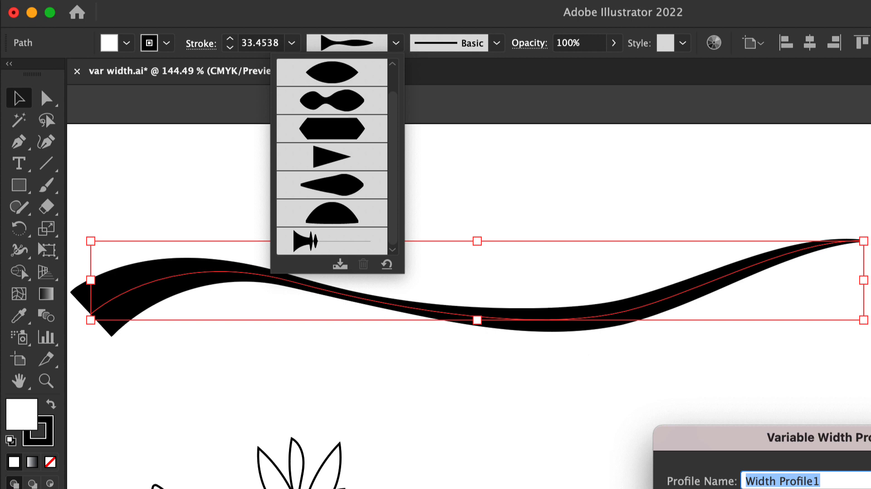
{"action": "type", "text": "wave"}
{"action": "key", "text": "Return"}
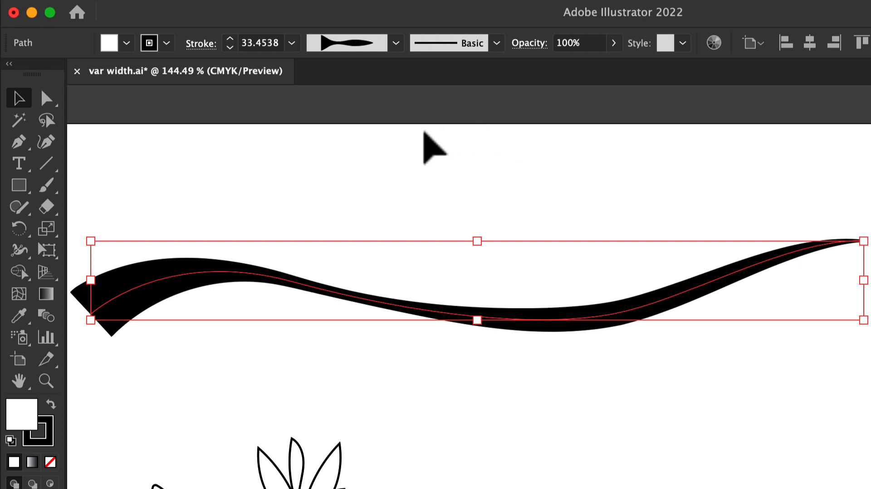
Examine the list of available width profiles, including the newly saved one
{"action": "left_click", "coordinate": [396, 43]}
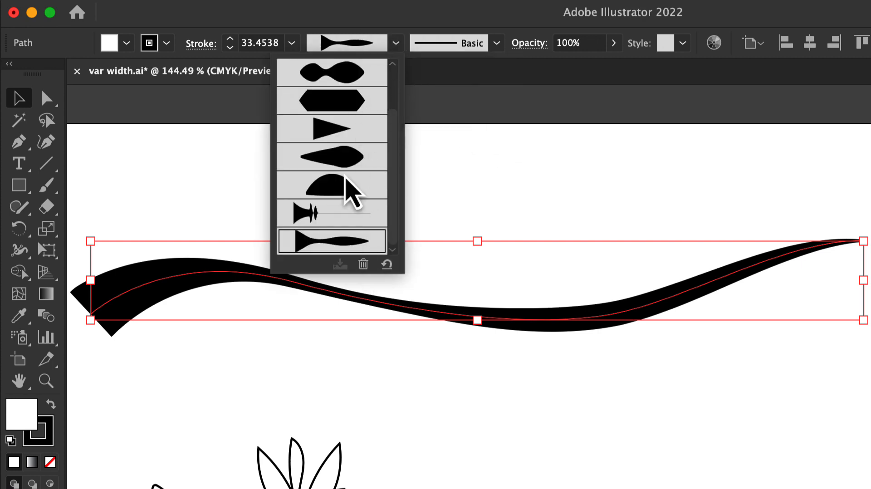
{"action": "scroll", "coordinate": [345, 177], "scroll_direction": "up", "scroll_amount": 2}
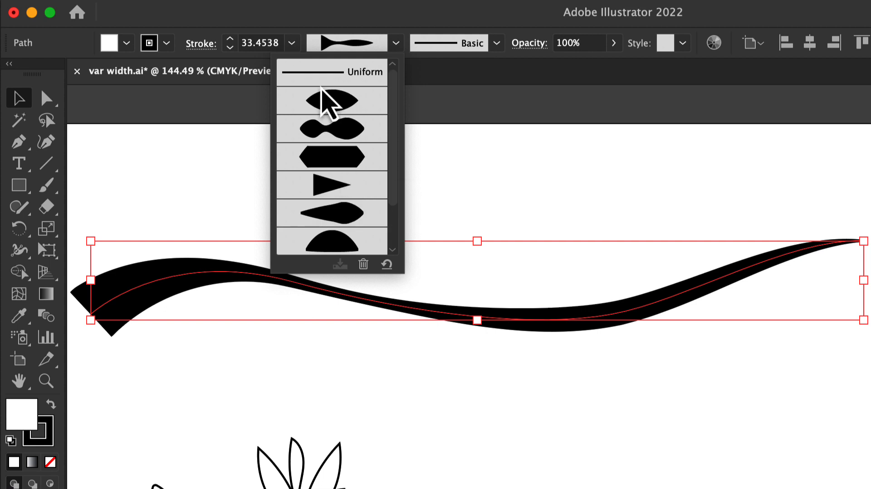
{"action": "left_click", "coordinate": [380, 421]}
Draw a freehand wavy curve with the Pencil tool below the first path, using the saved width profile
{"action": "scroll", "coordinate": [381, 421], "scroll_direction": "right", "scroll_amount": 10}
{"action": "scroll", "coordinate": [381, 421], "scroll_direction": "down", "scroll_amount": 2}
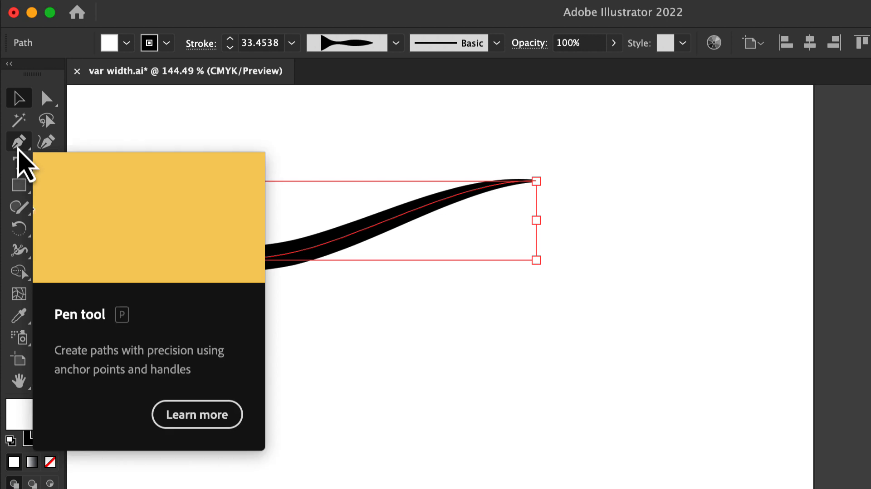
{"action": "mouse_move", "coordinate": [20, 207]}
{"action": "left_mouse_down"}
{"action": "mouse_move", "coordinate": [93, 221]}
{"action": "mouse_move", "coordinate": [104, 234]}
{"action": "left_mouse_up"}
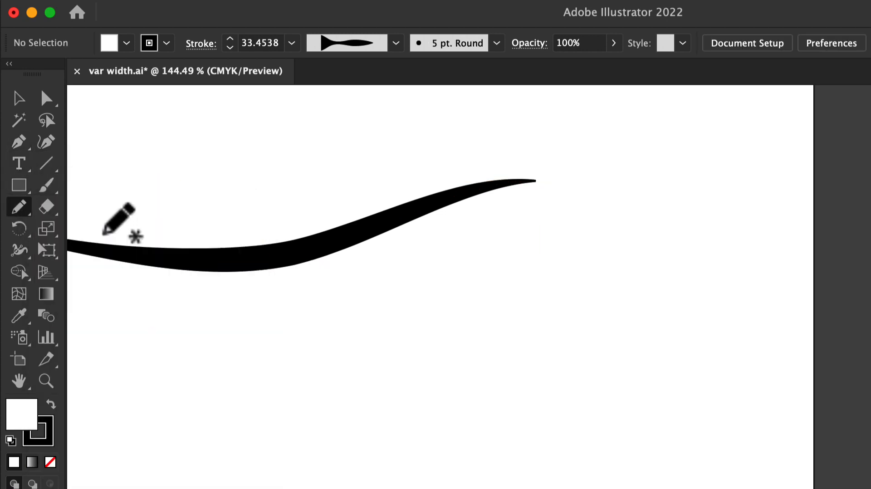
{"action": "mouse_move", "coordinate": [172, 393]}
{"action": "left_mouse_down"}
{"action": "mouse_move", "coordinate": [196, 353]}
{"action": "mouse_move", "coordinate": [252, 343]}
{"action": "mouse_move", "coordinate": [404, 400]}
{"action": "mouse_move", "coordinate": [501, 392]}
{"action": "mouse_move", "coordinate": [598, 295]}
{"action": "mouse_move", "coordinate": [608, 271]}
{"action": "left_mouse_up"}
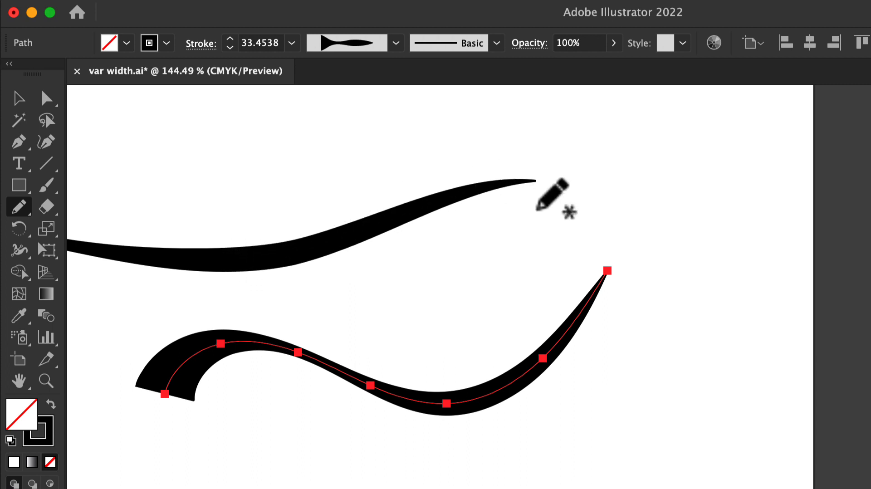
Draw a short trial curve with the Pencil tool above the second stroke and delete it
{"action": "mouse_move", "coordinate": [495, 294]}
{"action": "left_mouse_down"}
{"action": "mouse_move", "coordinate": [545, 235]}
{"action": "mouse_move", "coordinate": [622, 227]}
{"action": "mouse_move", "coordinate": [677, 183]}
{"action": "left_mouse_up"}
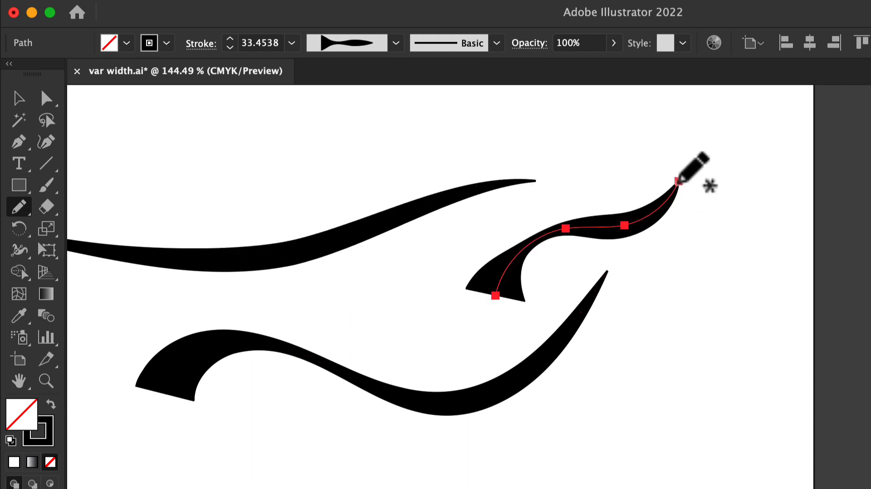
{"action": "key", "text": "Delete"}
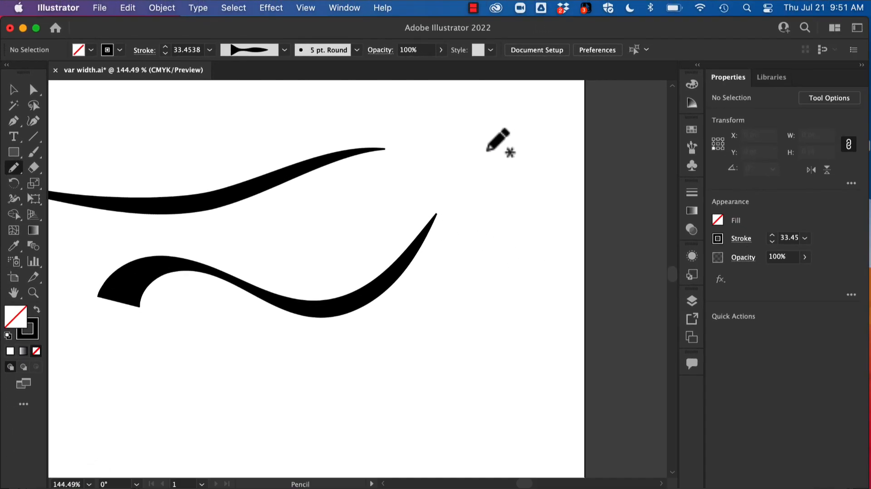
Turn on New Art Has Basic Appearance in the Appearance options
{"action": "left_click", "coordinate": [691, 194]}
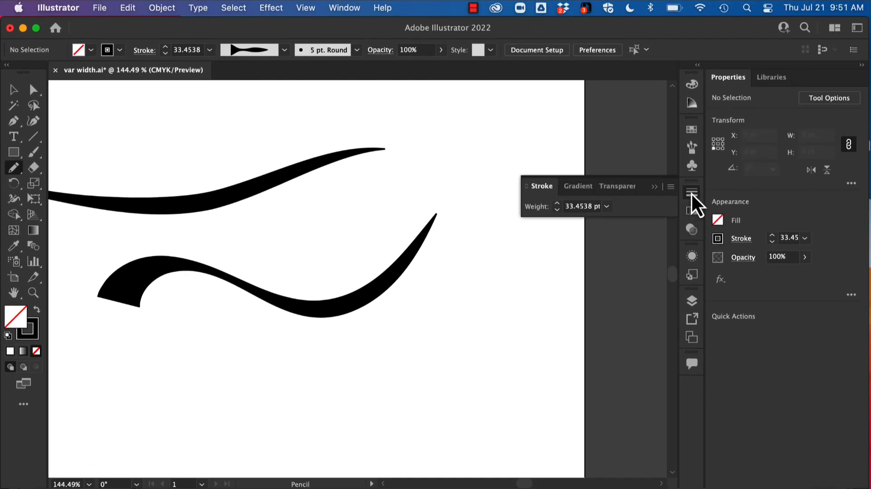
{"action": "left_click", "coordinate": [691, 194]}
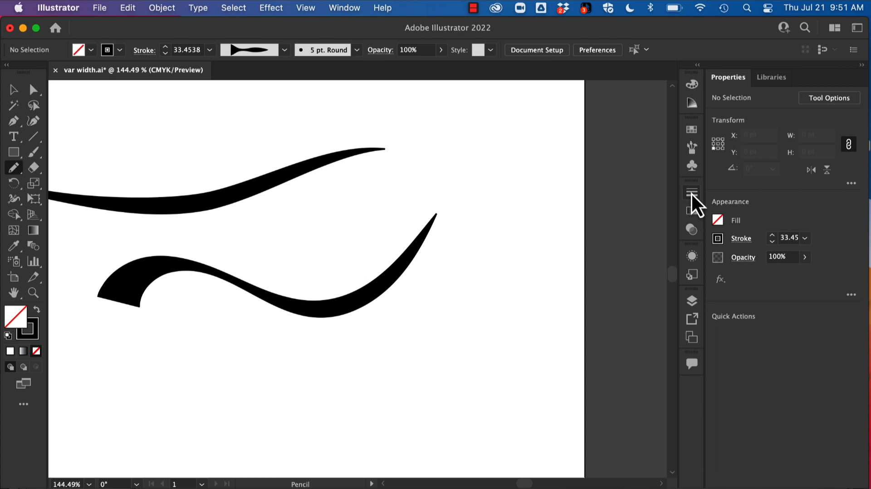
{"action": "left_click", "coordinate": [693, 253]}
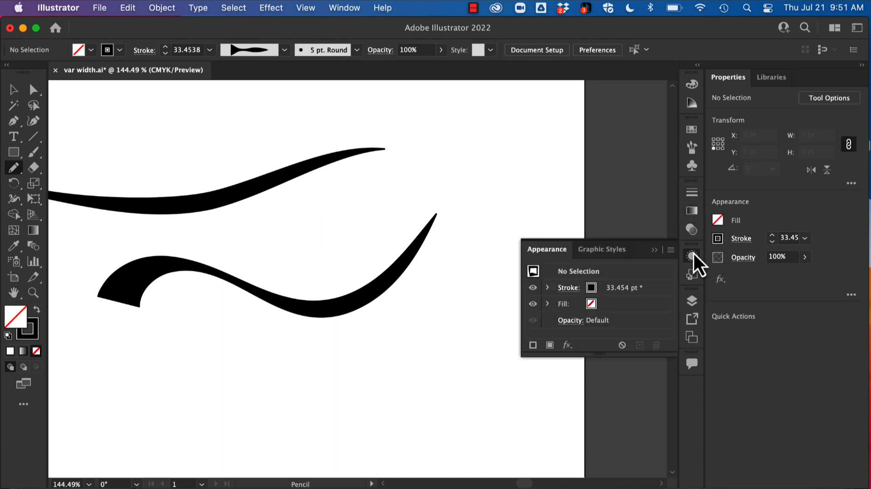
{"action": "left_click", "coordinate": [671, 250]}
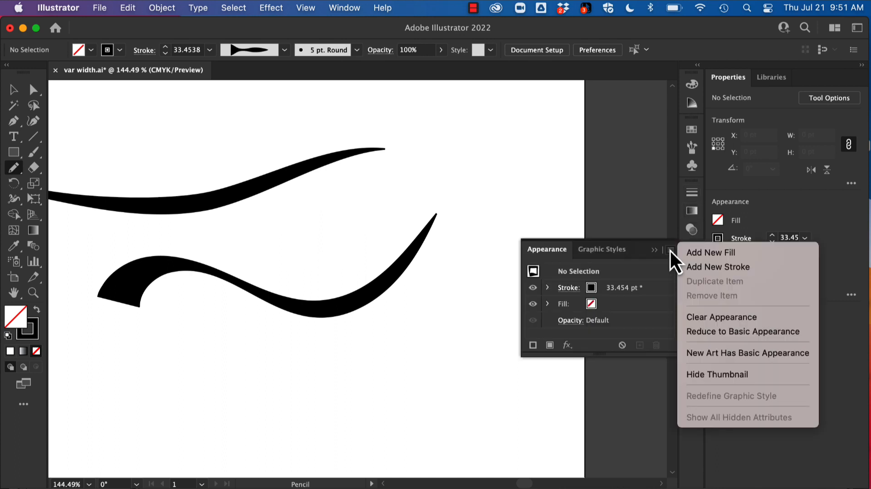
{"action": "left_click", "coordinate": [701, 357]}
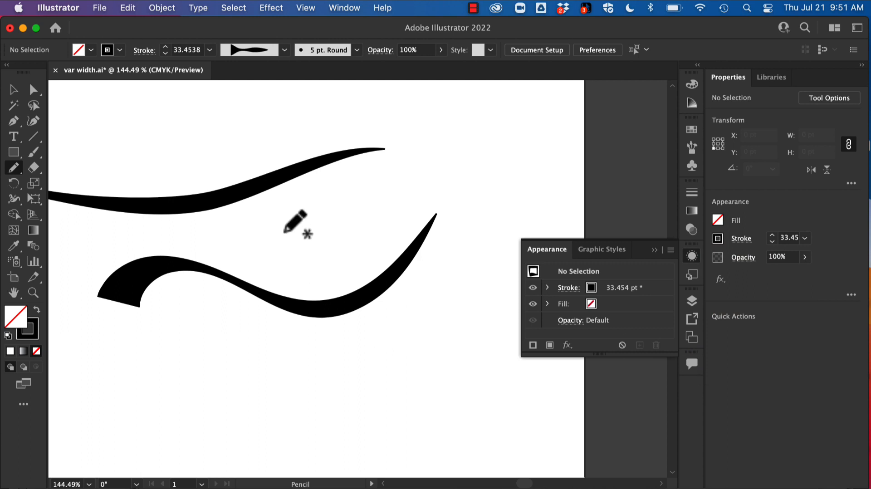
Draw a freehand curve about 136 by 66 pt between the two thick strokes and apply the teardrop-shaped width profile
{"action": "mouse_move", "coordinate": [291, 243]}
{"action": "left_mouse_down"}
{"action": "mouse_move", "coordinate": [353, 198]}
{"action": "mouse_move", "coordinate": [464, 157]}
{"action": "left_mouse_up"}
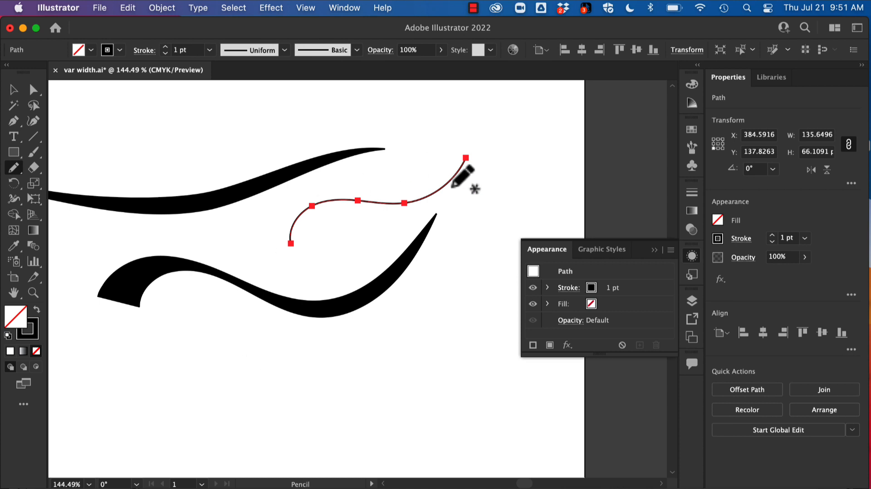
{"action": "left_click", "coordinate": [284, 51]}
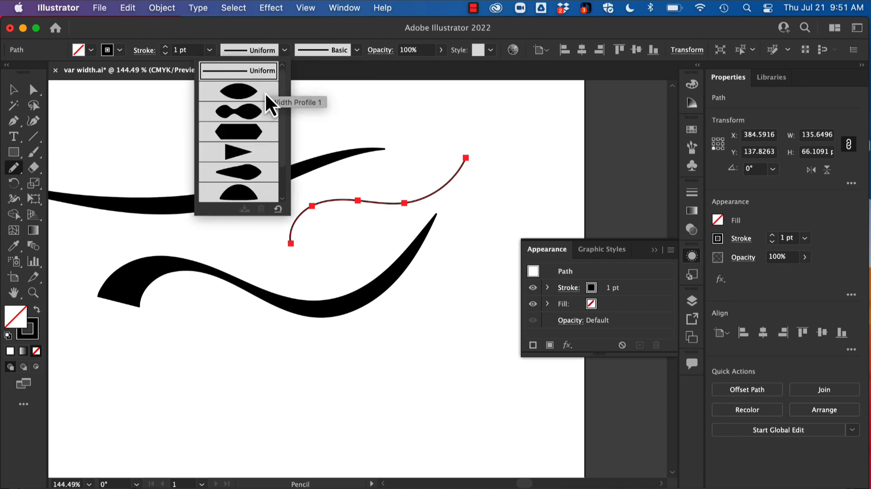
{"action": "left_click", "coordinate": [257, 174]}
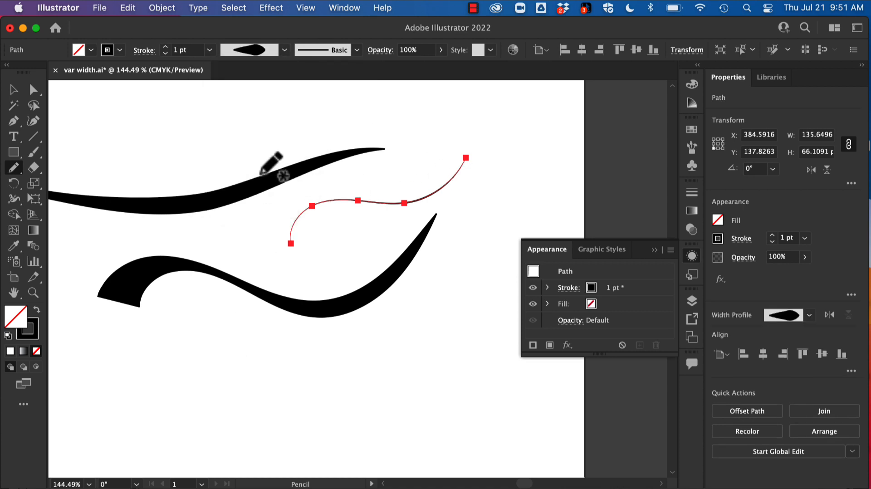
Draw a freehand curve about 129 by 57 pt below the thick strokes and turn off New Art Has Basic Appearance
{"action": "mouse_move", "coordinate": [262, 410]}
{"action": "left_mouse_down"}
{"action": "mouse_move", "coordinate": [303, 368]}
{"action": "mouse_move", "coordinate": [428, 336]}
{"action": "left_mouse_up"}
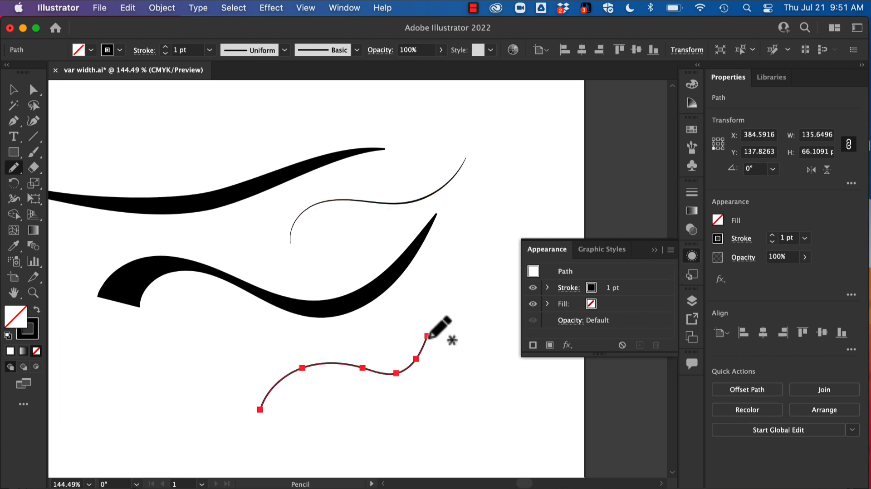
{"action": "left_click", "coordinate": [673, 247]}
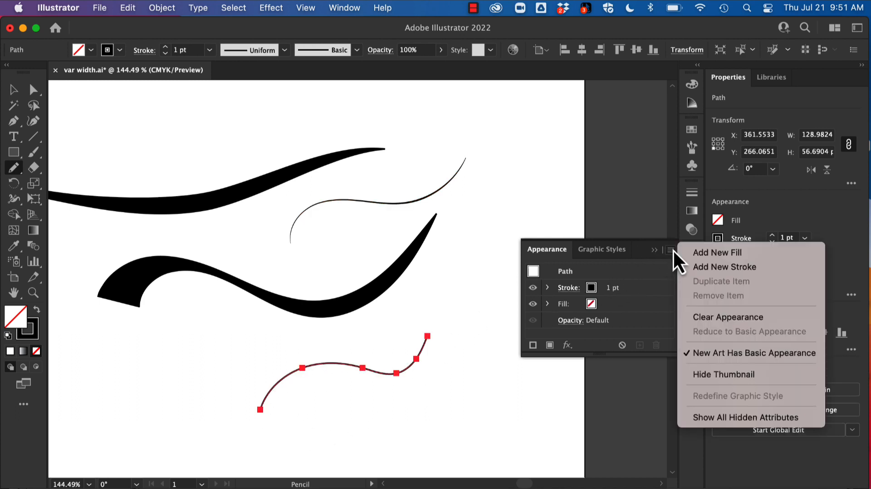
{"action": "left_click", "coordinate": [704, 354]}
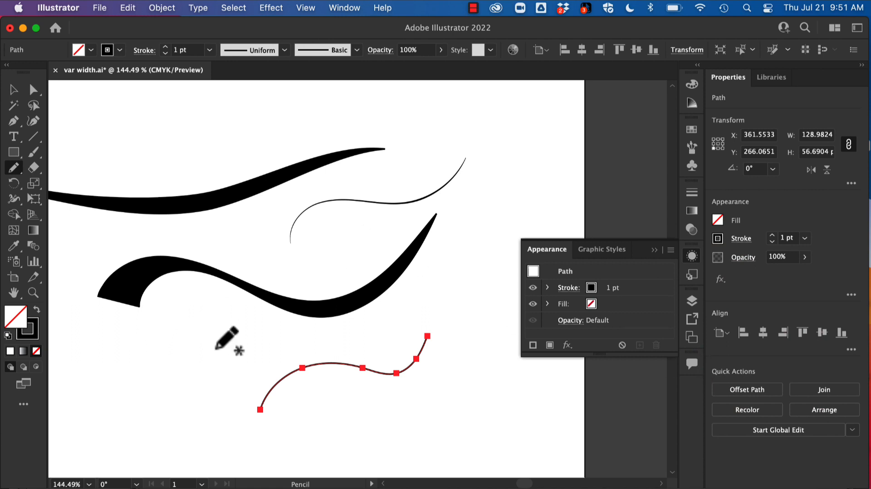
{"action": "left_click", "coordinate": [671, 250]}
{"action": "left_click", "coordinate": [645, 227]}
{"action": "left_click", "coordinate": [654, 249]}
Apply the lens-shaped width profile to the main stem of the taller leafy plant and set its stroke weight to 3 pt
{"action": "scroll", "coordinate": [389, 313], "scroll_direction": "left", "scroll_amount": 5}
{"action": "scroll", "coordinate": [389, 313], "scroll_direction": "down", "scroll_amount": 4}
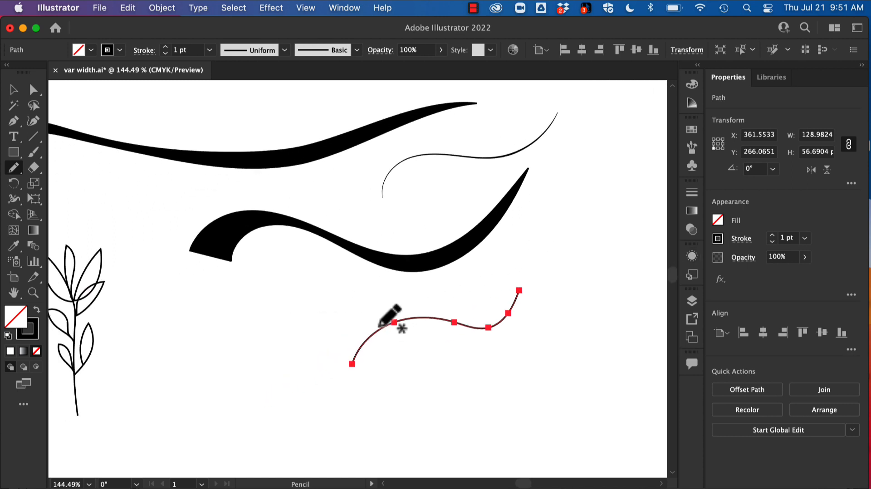
{"action": "scroll", "coordinate": [389, 315], "scroll_direction": "left", "scroll_amount": 6}
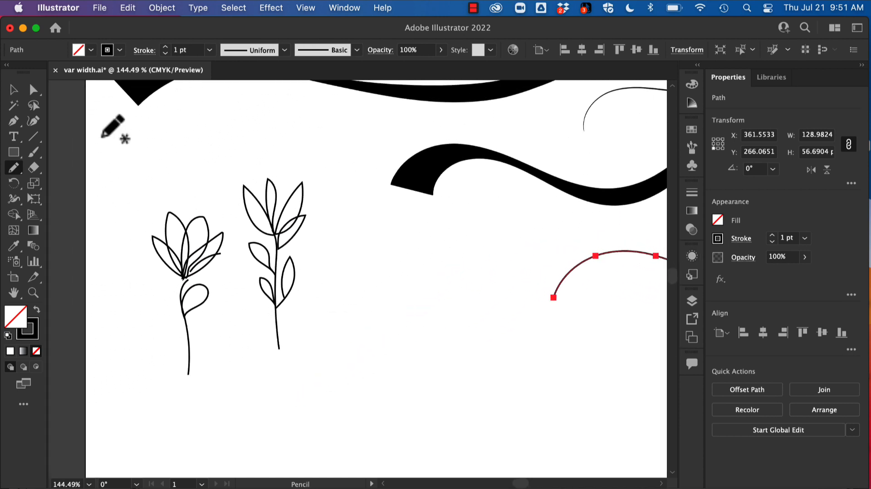
{"action": "left_click", "coordinate": [13, 89]}
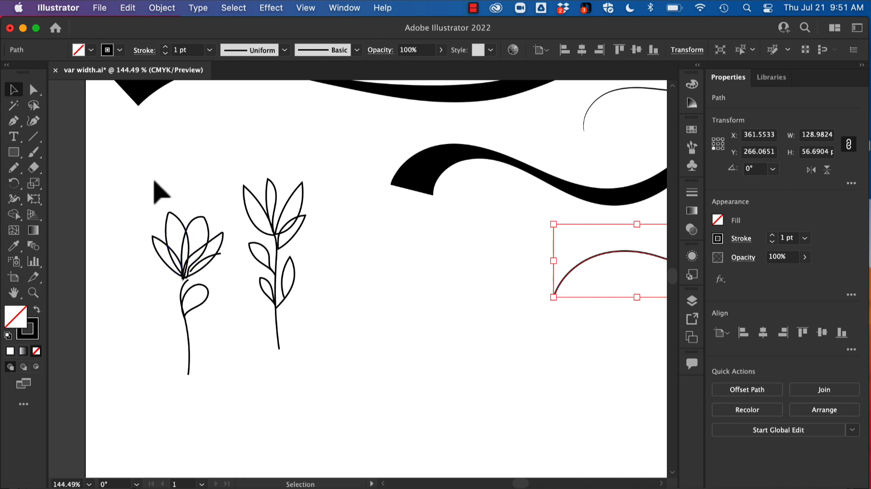
{"action": "scroll", "coordinate": [218, 358], "scroll_direction": "up", "scroll_amount": 5}
{"action": "scroll", "coordinate": [218, 358], "scroll_direction": "right", "scroll_amount": 3}
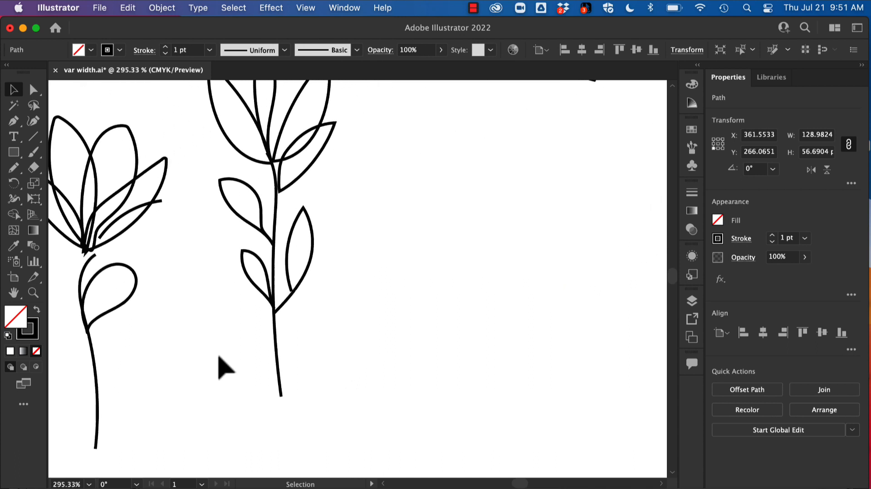
{"action": "left_click", "coordinate": [226, 386]}
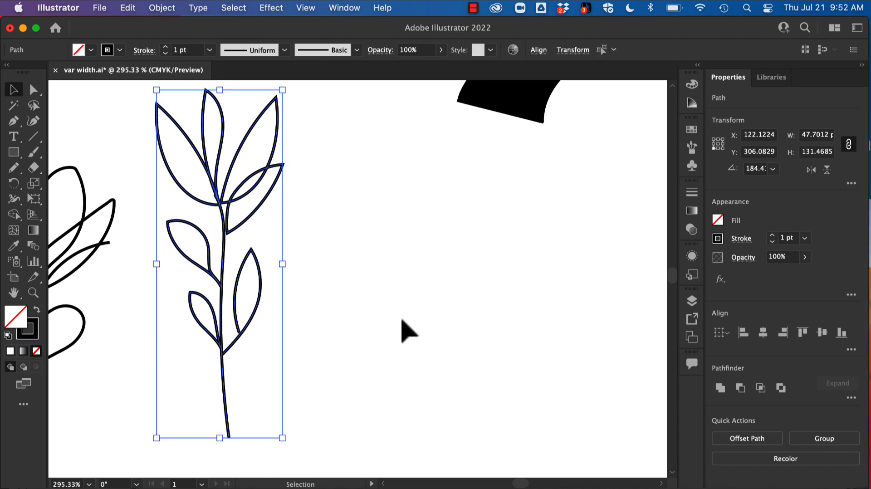
{"action": "left_click", "coordinate": [386, 322]}
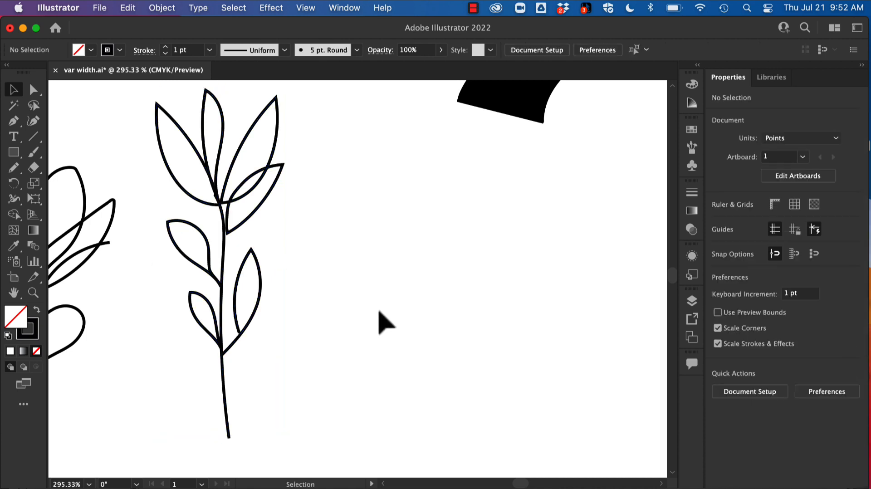
{"action": "left_click", "coordinate": [224, 281]}
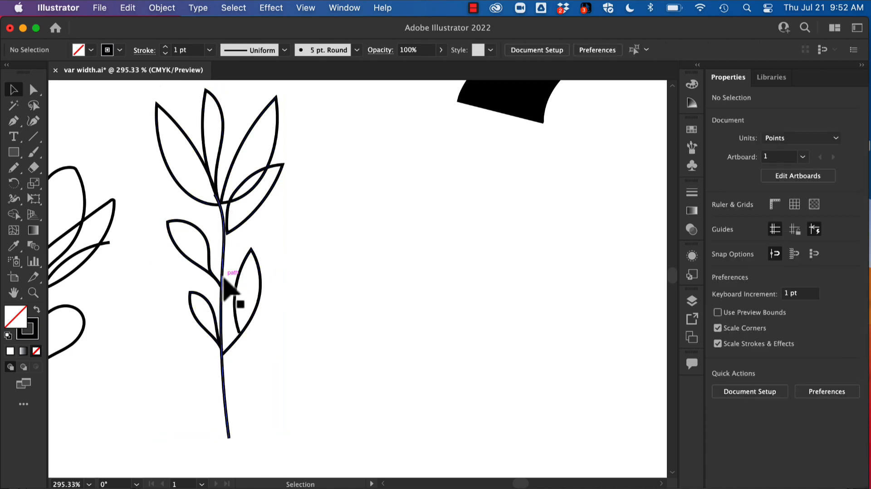
{"action": "left_click", "coordinate": [284, 50]}
{"action": "left_click", "coordinate": [251, 91]}
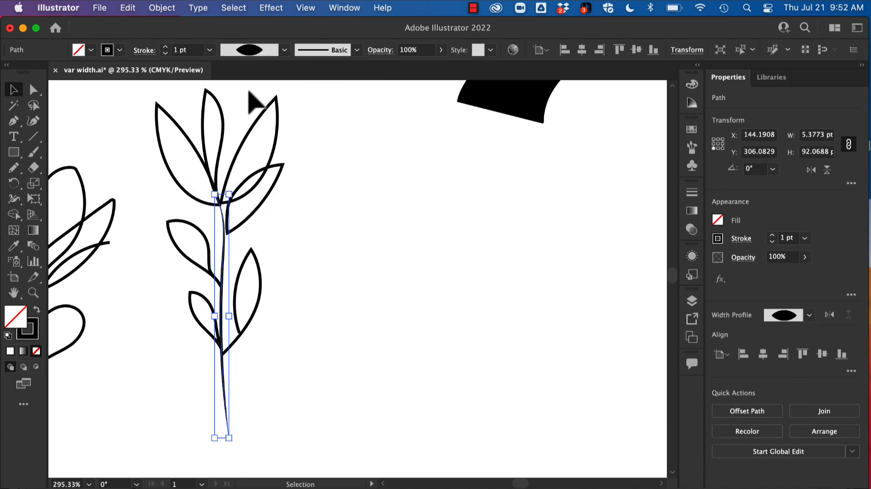
{"action": "left_click", "coordinate": [165, 49]}
{"action": "left_click", "coordinate": [165, 48]}
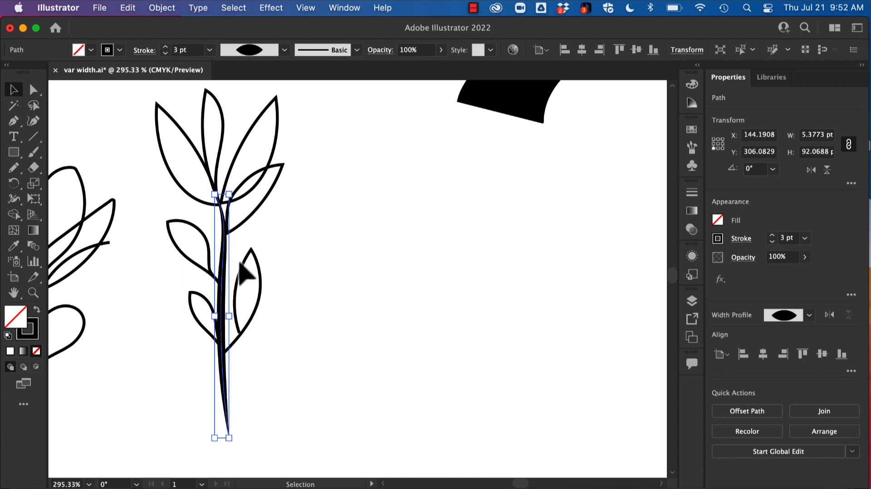
Apply the teardrop-shaped width profile to the lower leaf on the right side of the stem
{"action": "left_click", "coordinate": [245, 330]}
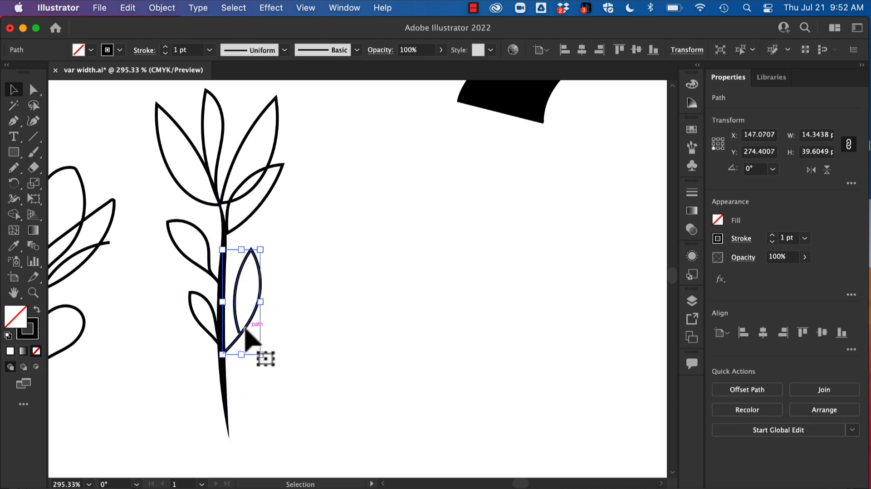
{"action": "left_click", "coordinate": [285, 50]}
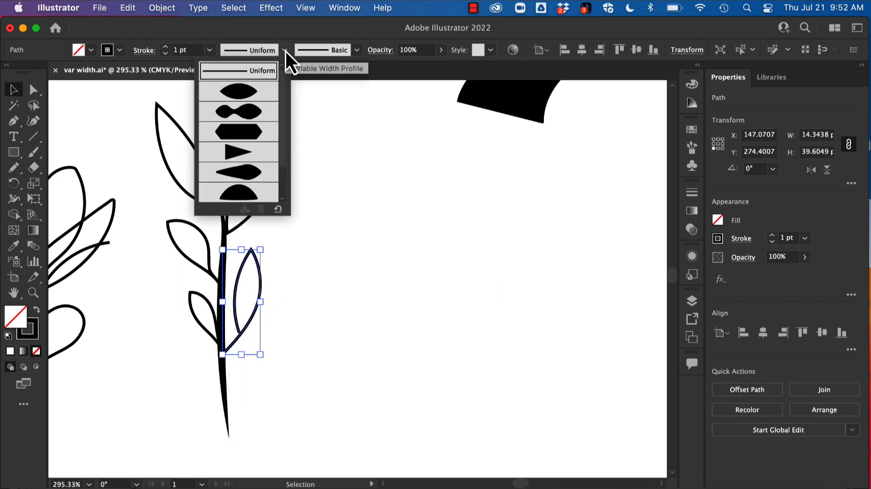
{"action": "left_click", "coordinate": [253, 170]}
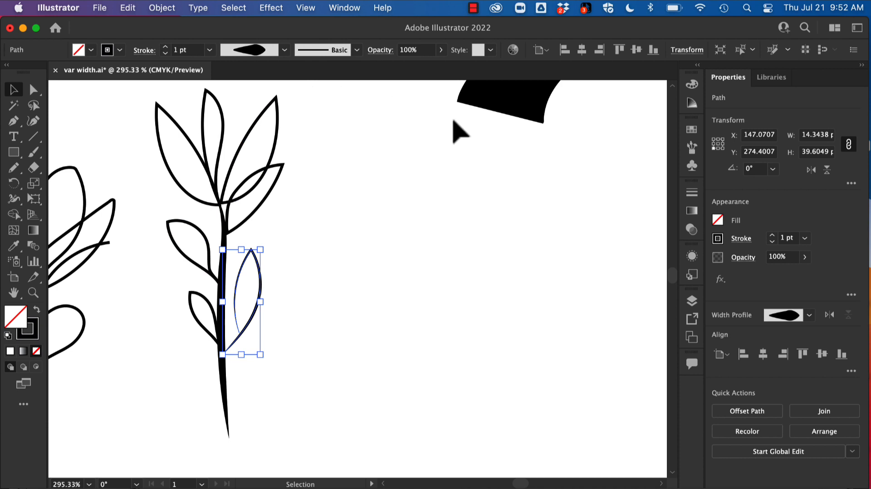
Show the full stroke options and flip the lower right leaf's width profile along the path
{"action": "left_click", "coordinate": [691, 193]}
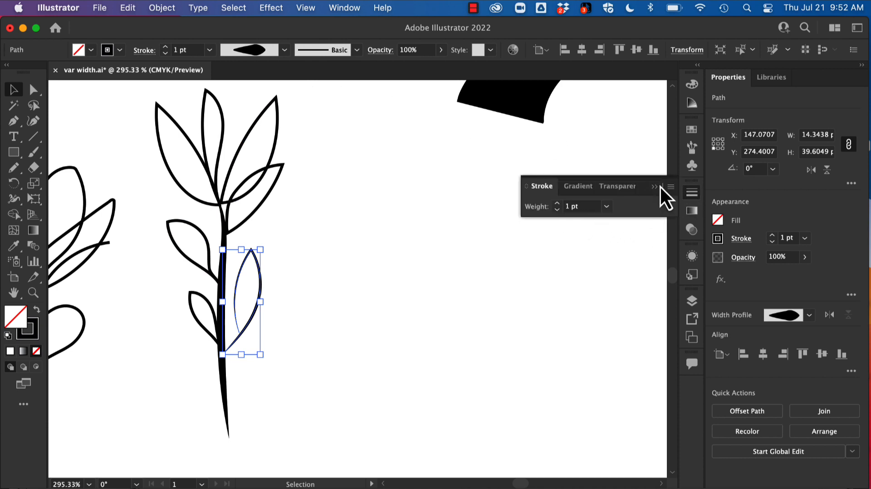
{"action": "left_click", "coordinate": [671, 187]}
{"action": "left_click", "coordinate": [692, 191]}
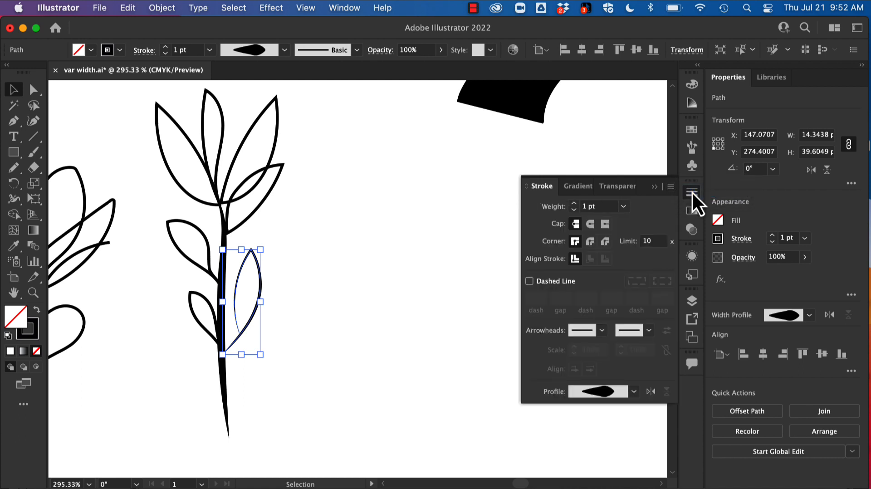
{"action": "left_click", "coordinate": [652, 390]}
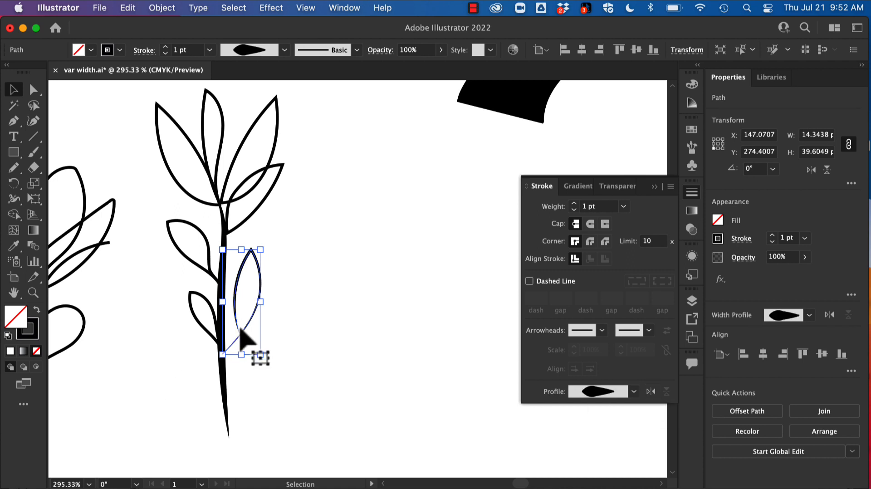
{"action": "left_click", "coordinate": [326, 276]}
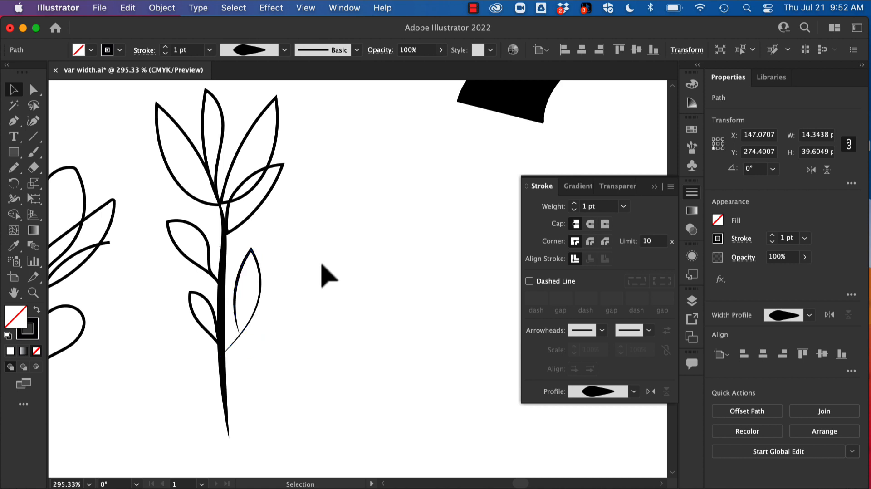
Apply the teardrop-shaped width profile to the large upper left leaf of the same plant and deselect it
{"action": "left_click", "coordinate": [180, 122]}
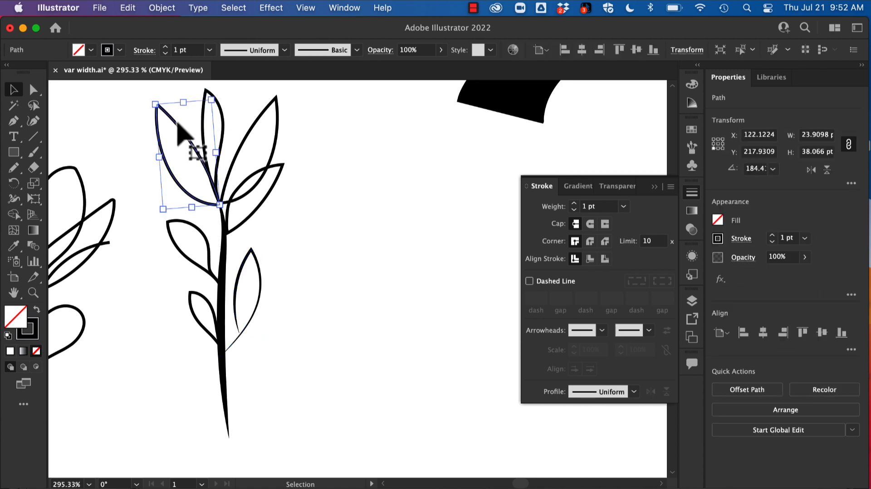
{"action": "left_click", "coordinate": [284, 49]}
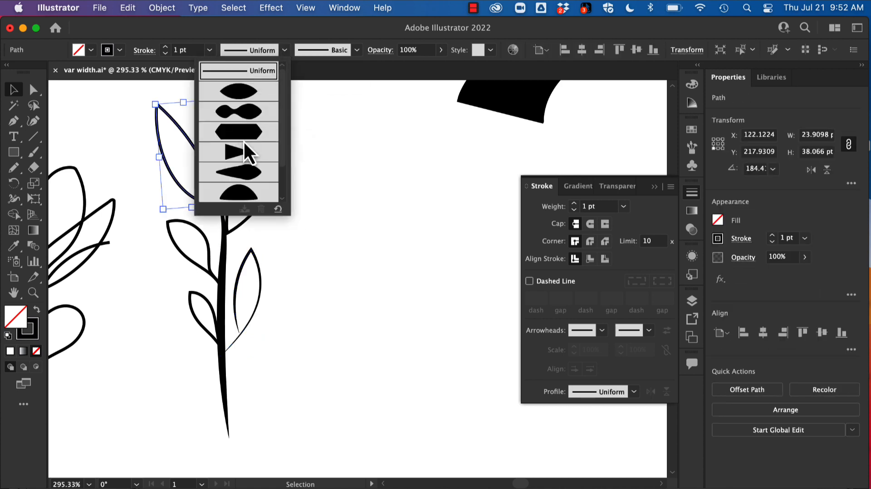
{"action": "left_click", "coordinate": [246, 173]}
{"action": "left_click", "coordinate": [305, 276]}
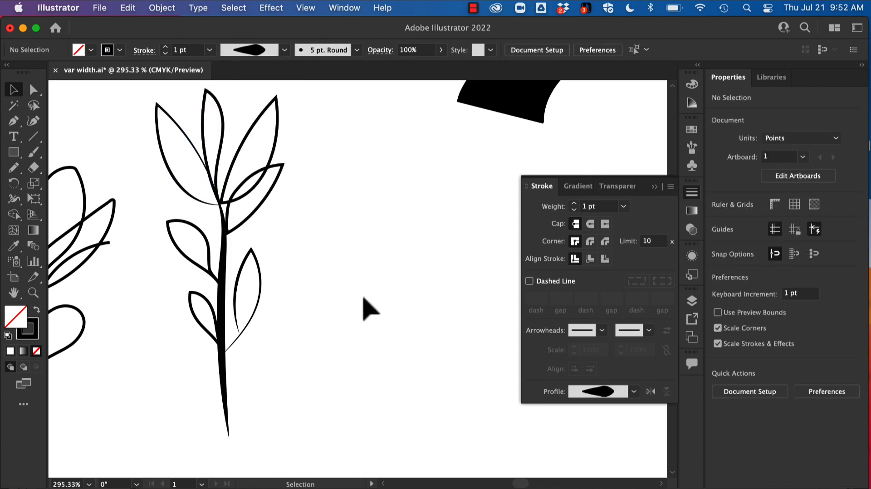
Draw a Pencil line about 11.5 by 1.7 pt along the upper lash line of the portrait's right-hand eye with the teardrop profile
{"action": "scroll", "coordinate": [370, 311], "scroll_direction": "down", "scroll_amount": 5}
{"action": "scroll", "coordinate": [370, 311], "scroll_direction": "left", "scroll_amount": 5}
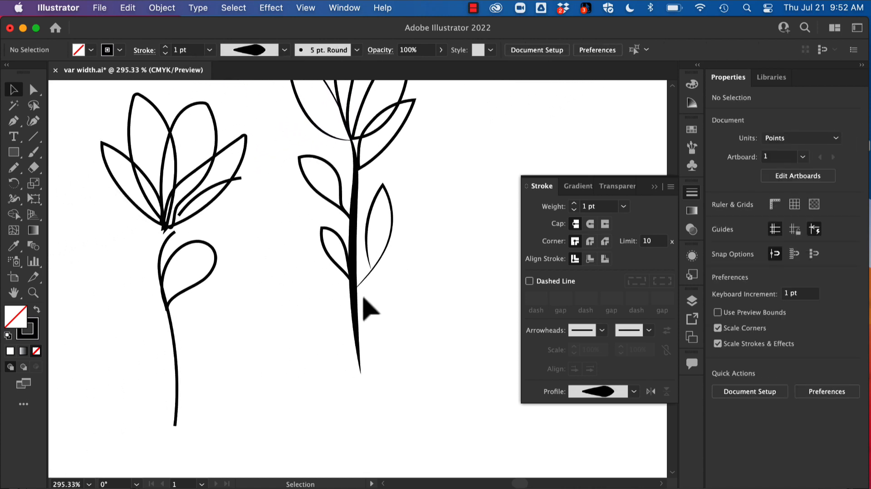
{"action": "scroll", "coordinate": [370, 311], "scroll_direction": "down", "scroll_amount": 10}
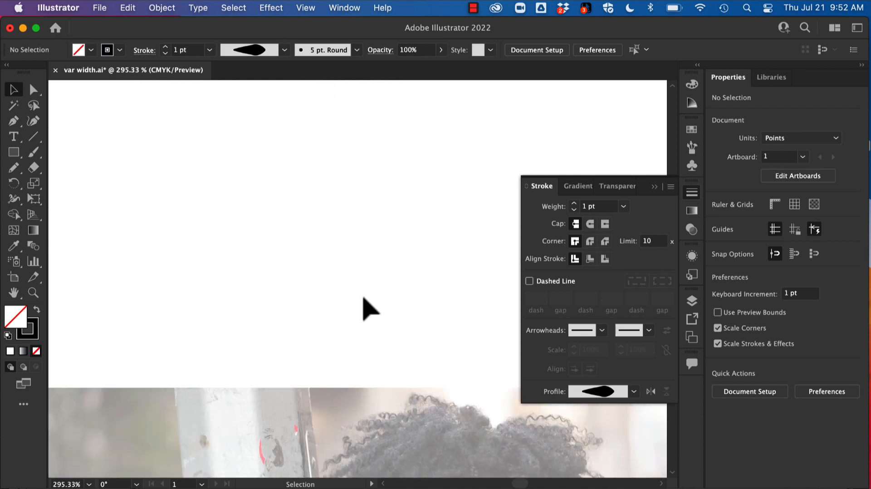
{"action": "scroll", "coordinate": [364, 298], "scroll_direction": "down", "scroll_amount": 12}
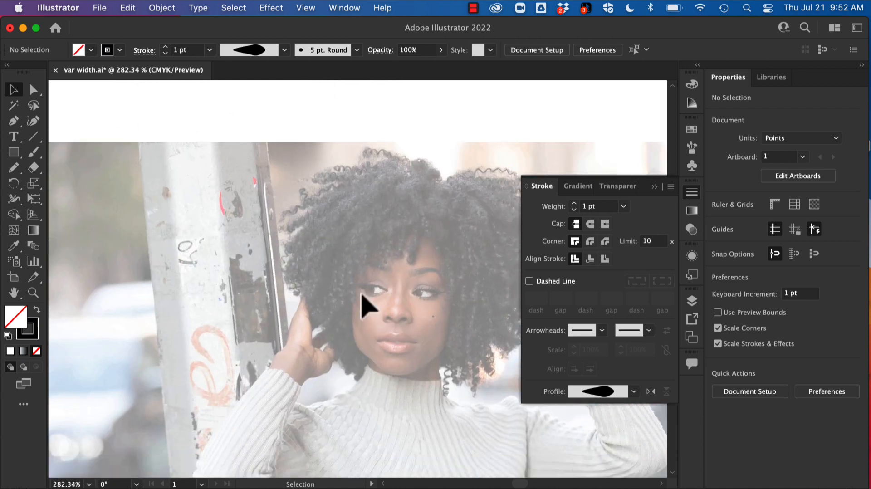
{"action": "scroll", "coordinate": [365, 305], "scroll_direction": "right", "scroll_amount": 2}
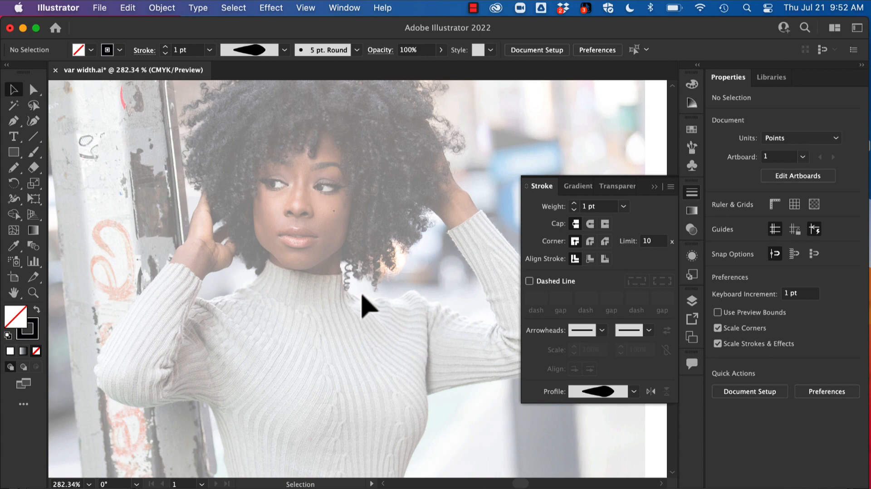
{"action": "scroll", "coordinate": [362, 296], "scroll_direction": "up", "scroll_amount": 8}
{"action": "scroll", "coordinate": [362, 296], "scroll_direction": "up", "scroll_amount": 6}
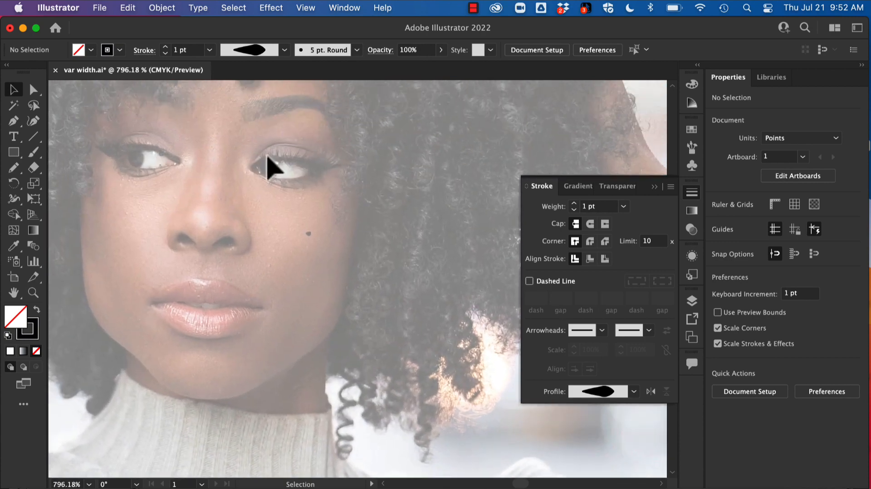
{"action": "left_click", "coordinate": [12, 173]}
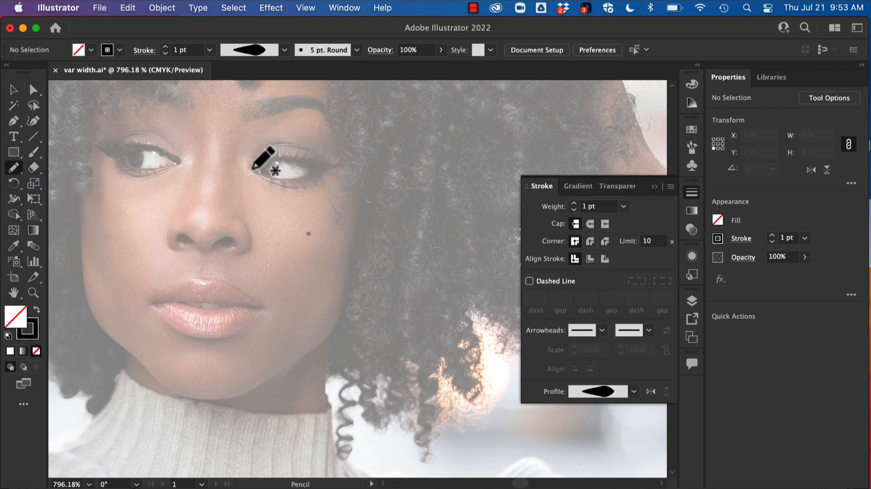
{"action": "mouse_move", "coordinate": [253, 167]}
{"action": "left_mouse_down"}
{"action": "mouse_move", "coordinate": [271, 158]}
{"action": "mouse_move", "coordinate": [337, 162]}
{"action": "left_mouse_up"}
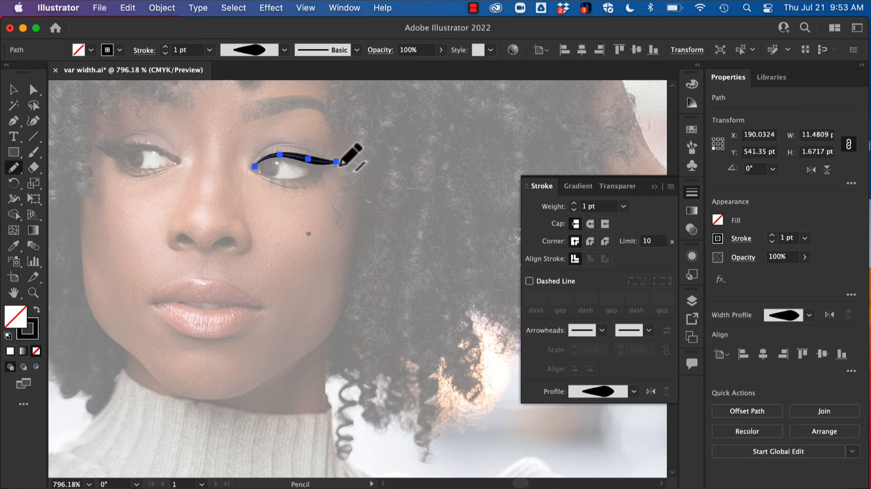